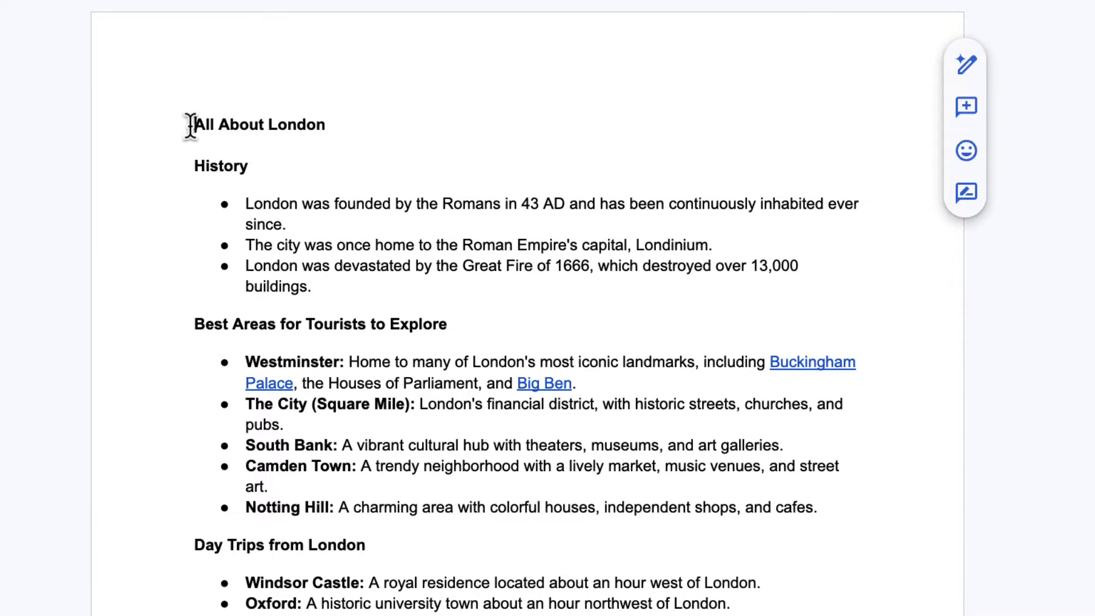
# Review the outline's History, Best Areas and Day Trips sections, then return to the untitled Vids video.
pyautogui.click(178, 167)
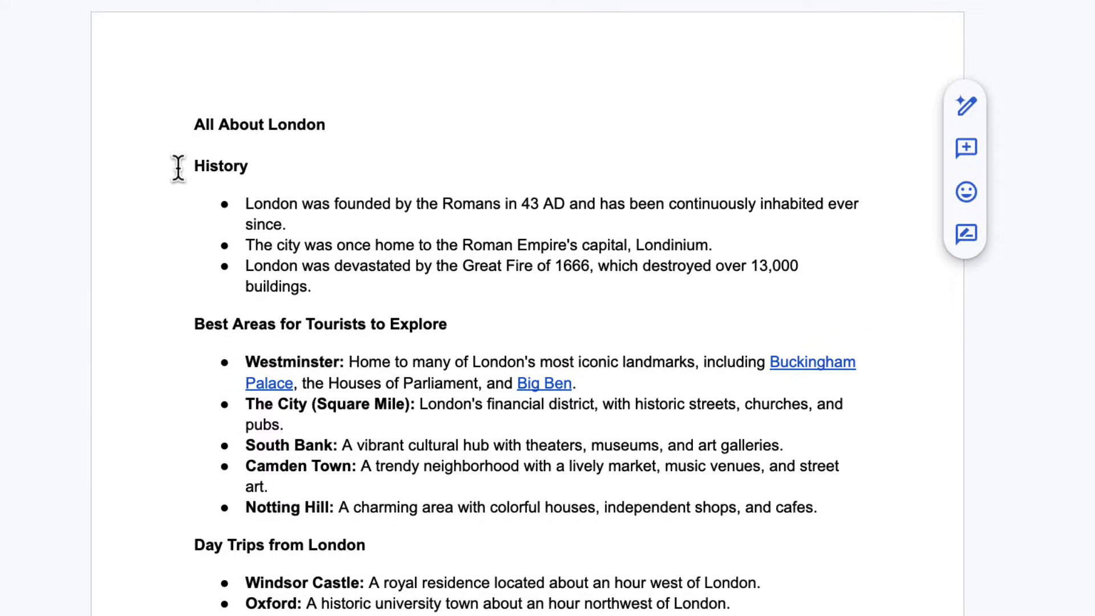
pyautogui.click(193, 327)
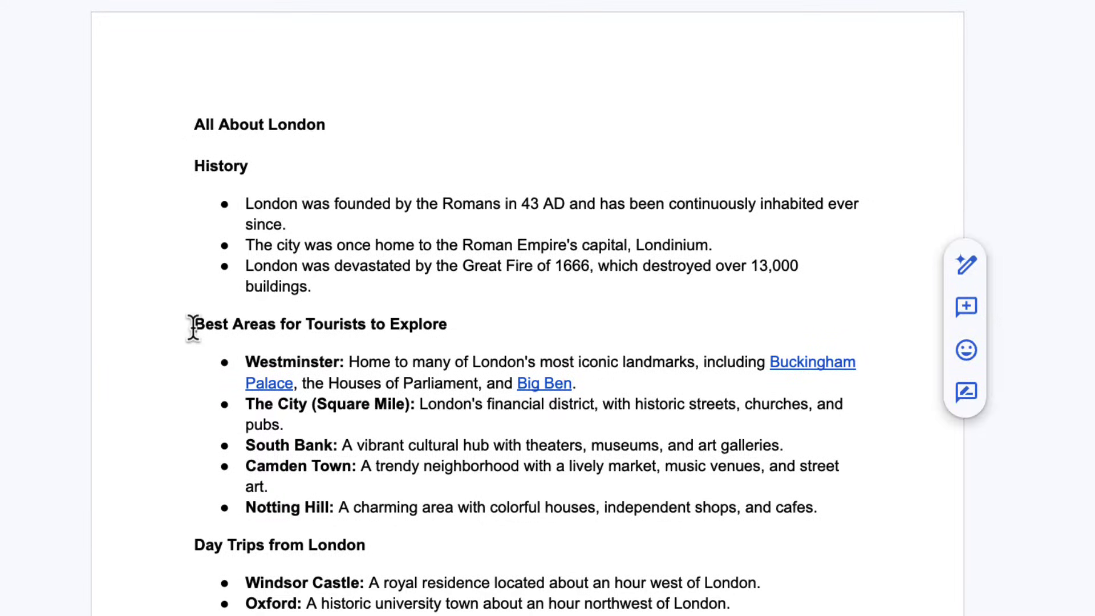
pyautogui.click(188, 546)
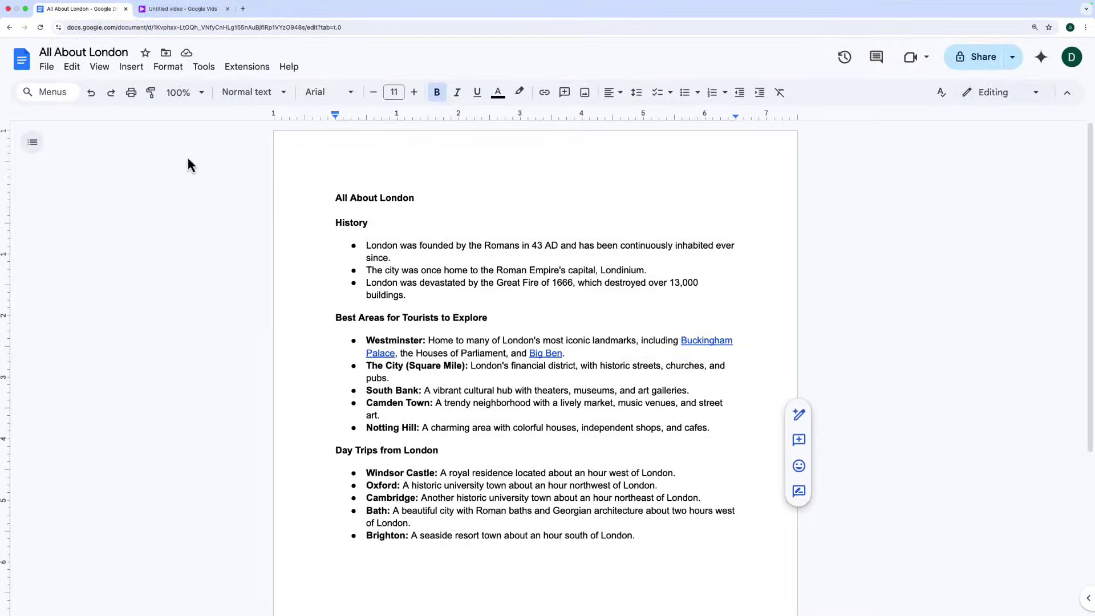
pyautogui.click(184, 8)
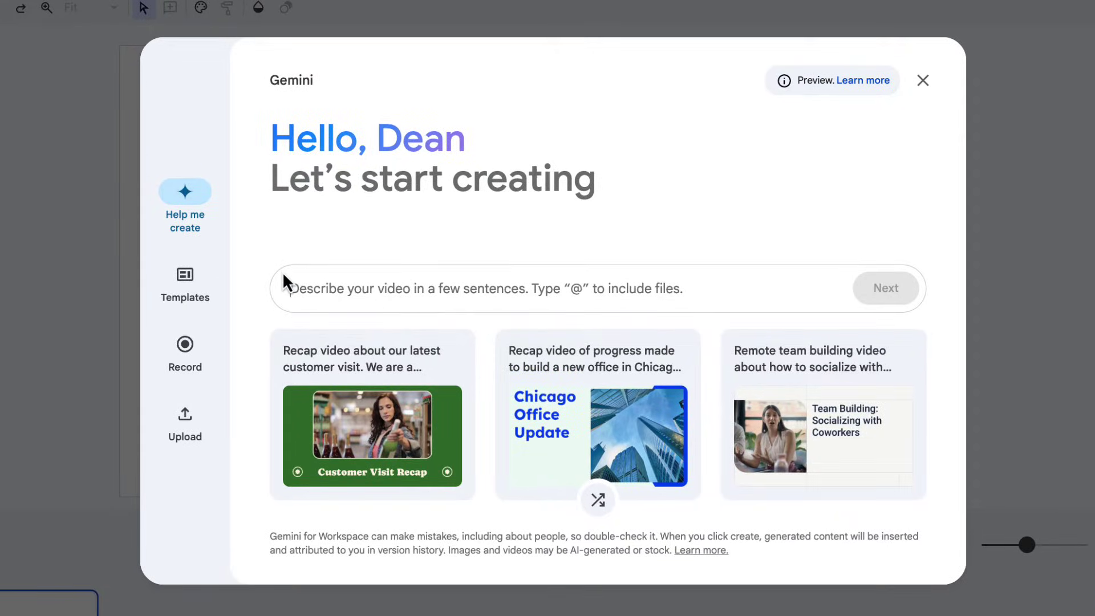
pyautogui.write('@')
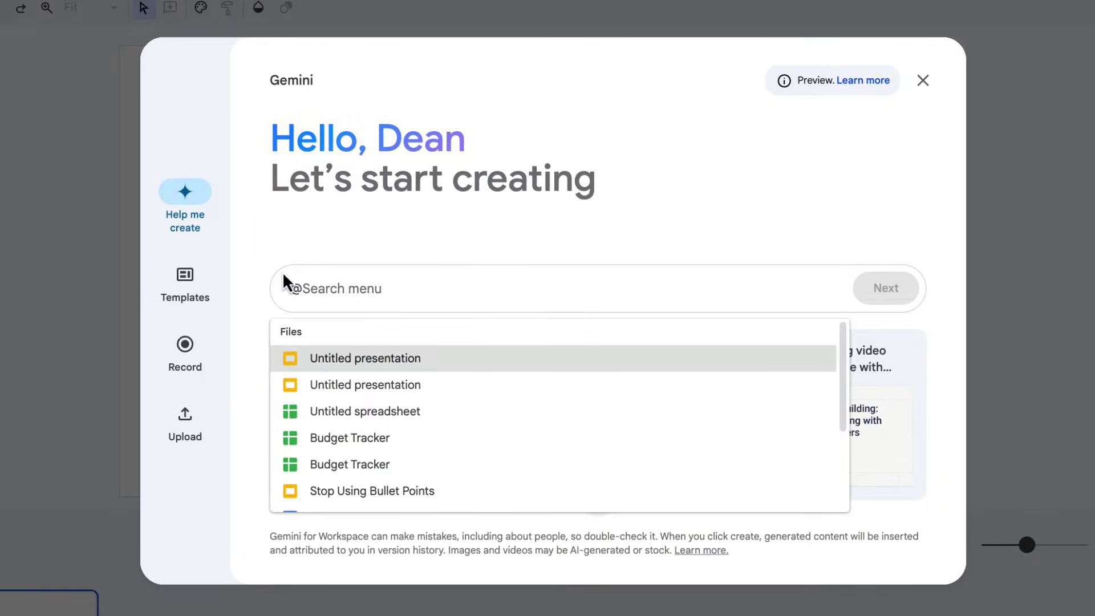
pyautogui.write('london')
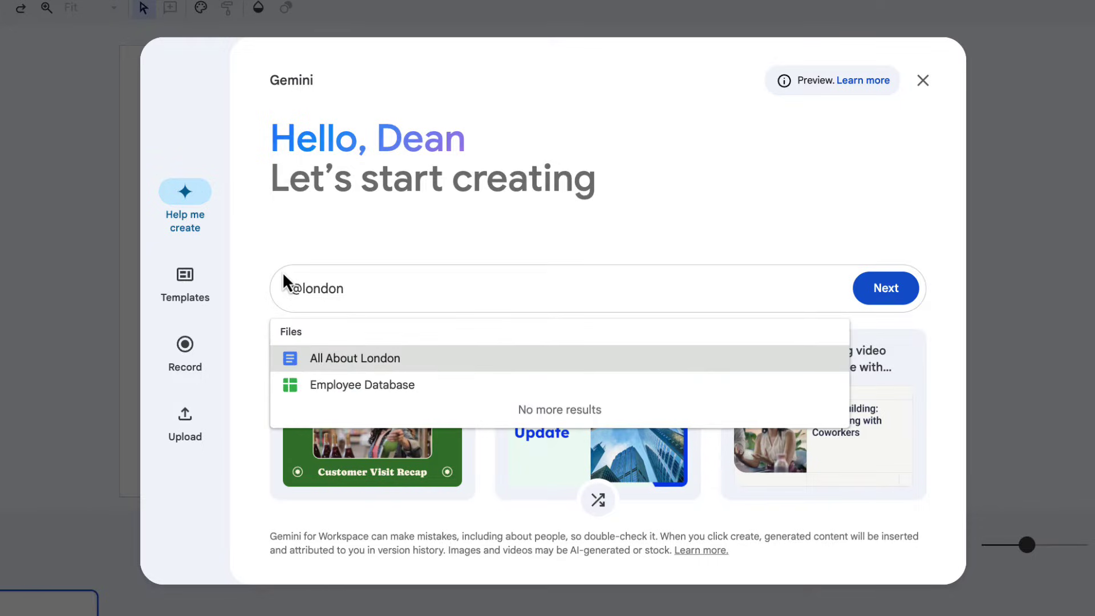
pyautogui.click(358, 360)
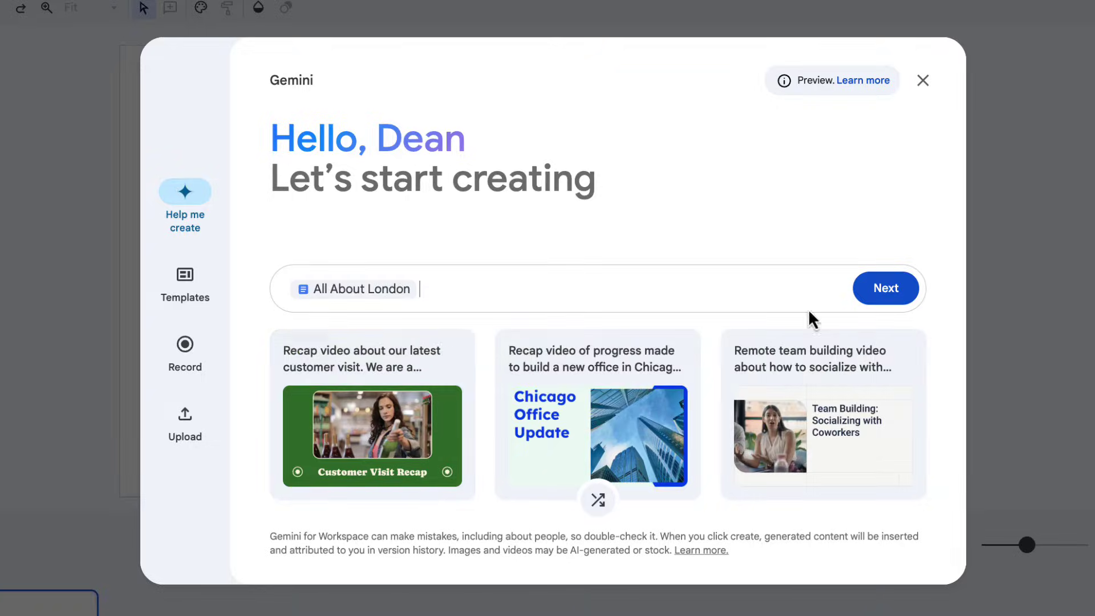
pyautogui.click(871, 306)
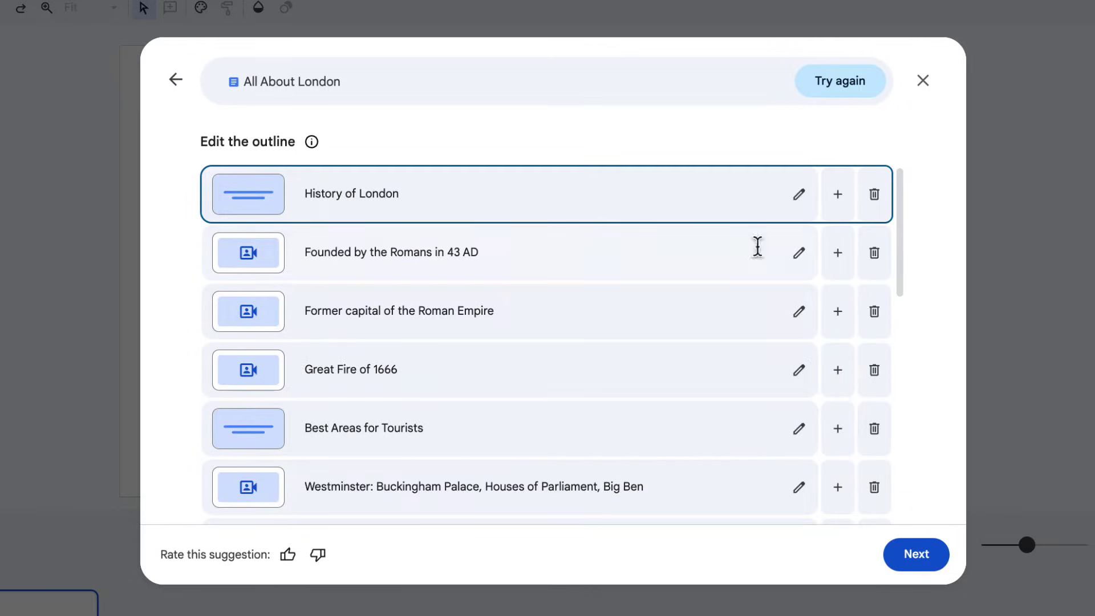
# Scroll through the generated outline to its final scene, Brighton: Seaside resort town.
pyautogui.scroll(-3, 639, 252)
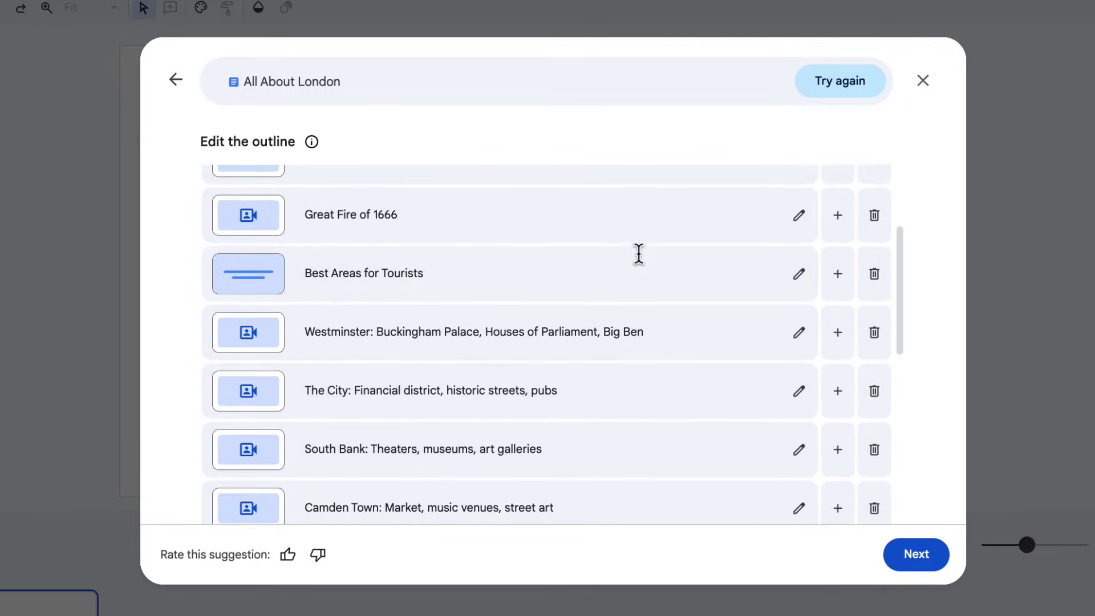
pyautogui.scroll(-5, 639, 257)
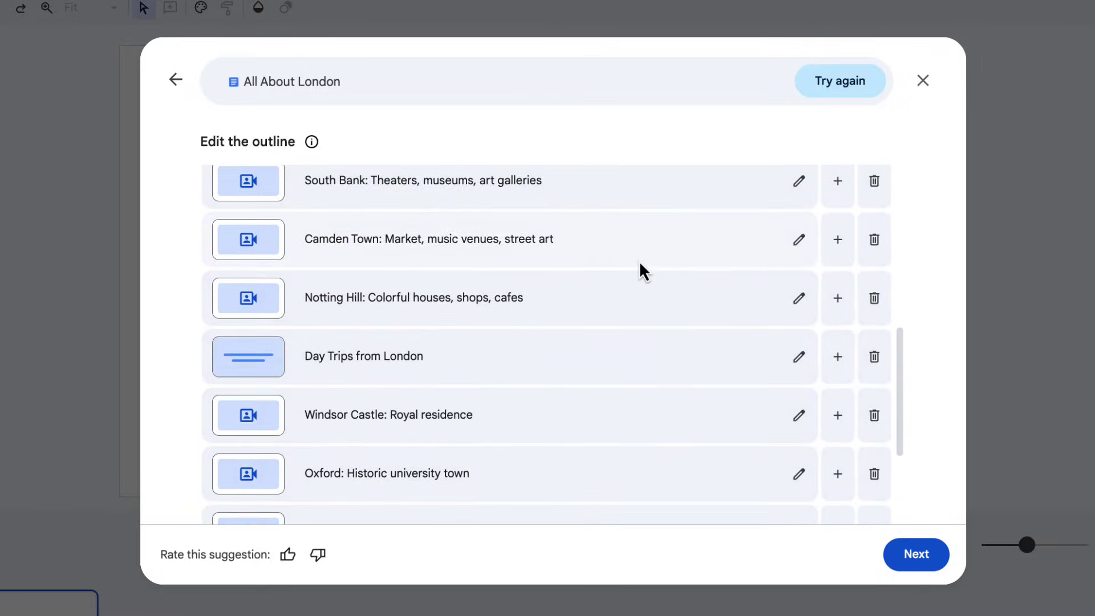
pyautogui.scroll(-2, 642, 294)
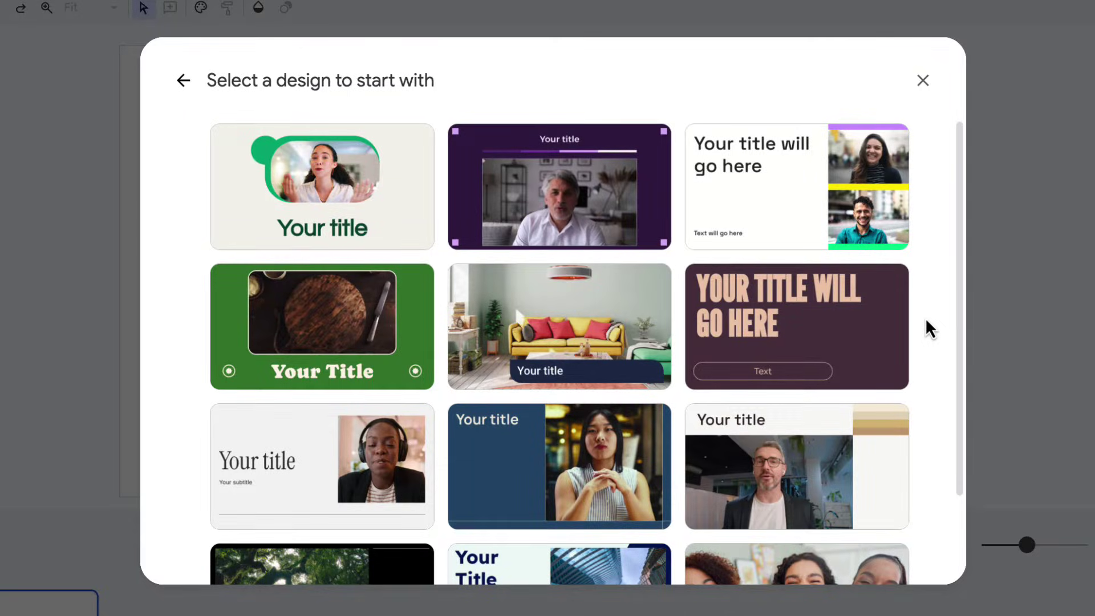
# Pick the design with a title beside two photos to build the 01:20.3 draft video.
pyautogui.scroll(-2, 927, 320)
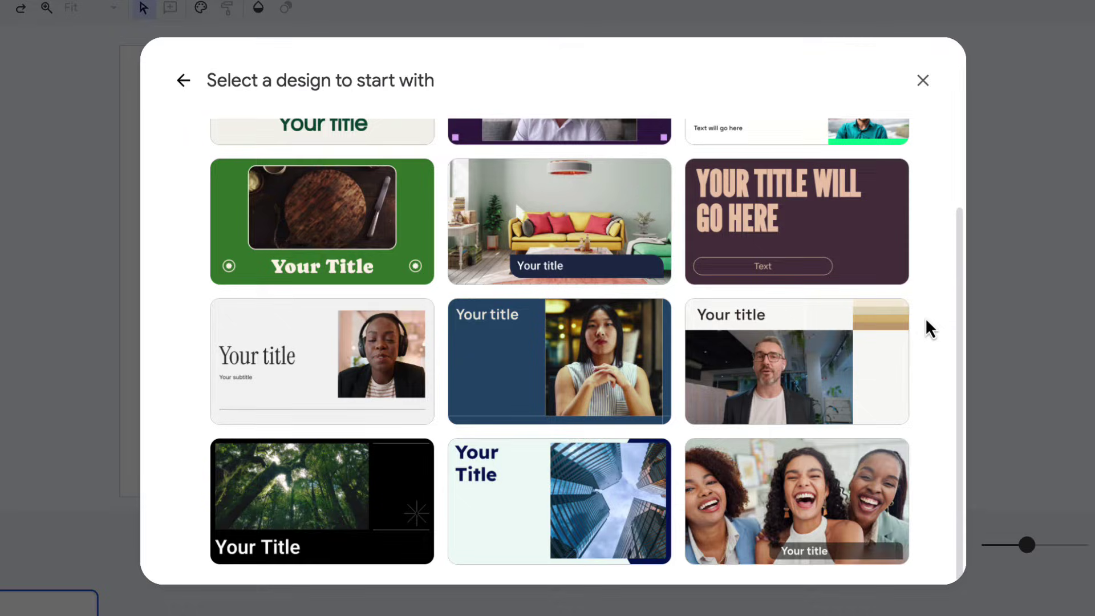
pyautogui.scroll(2, 926, 318)
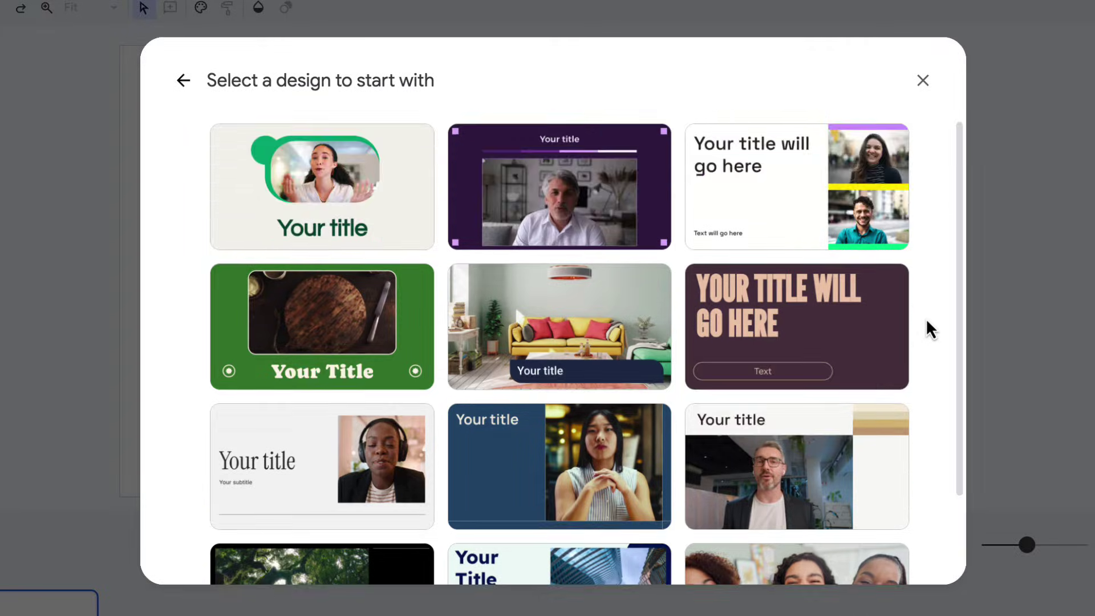
pyautogui.click(793, 194)
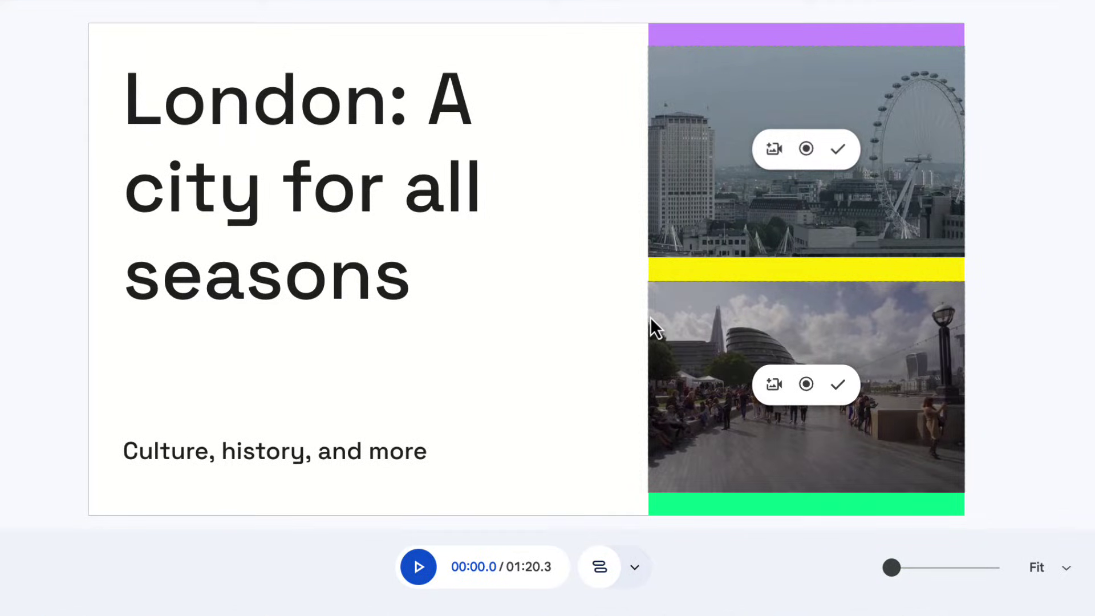
# Inspect the title scene's two London photos and advance playback to the A city's story scene.
pyautogui.click(754, 220)
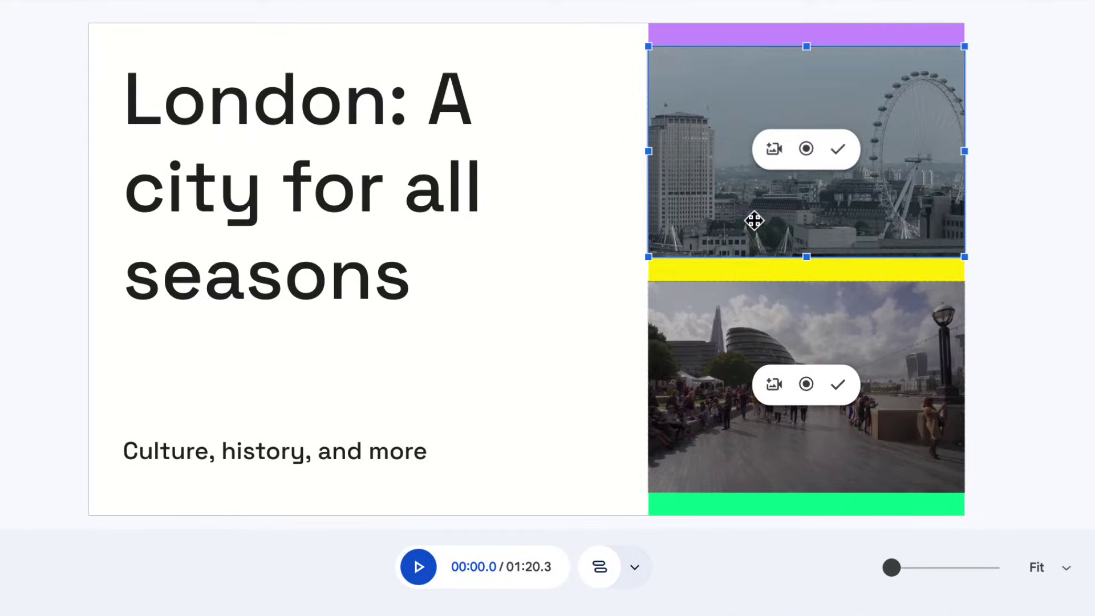
pyautogui.click(758, 311)
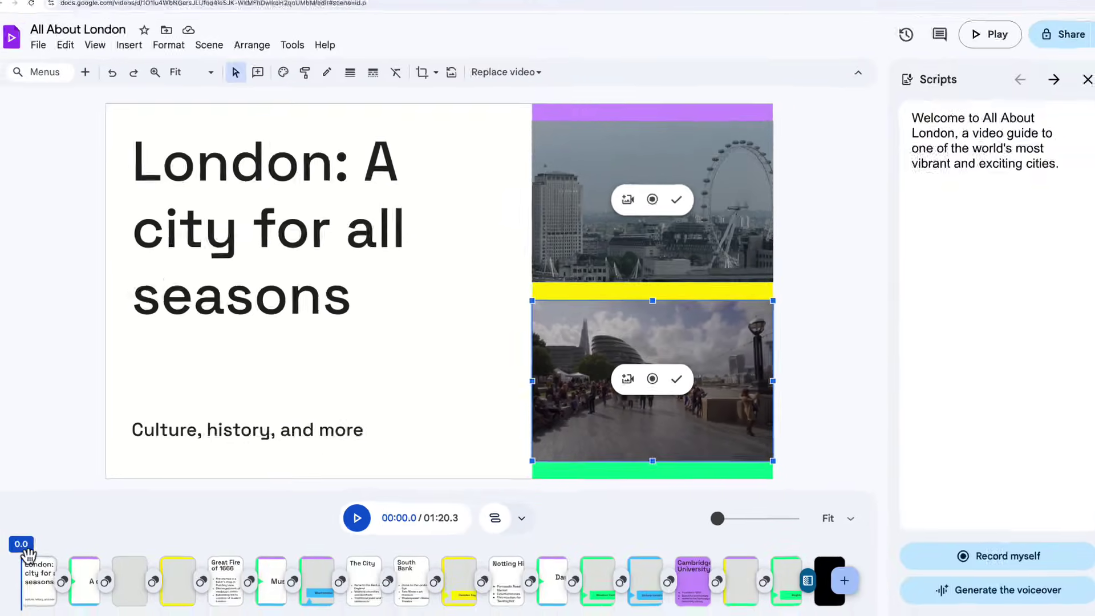
pyautogui.click(8, 613)
pyautogui.moveTo(51, 545); pyautogui.dragTo(169, 539)
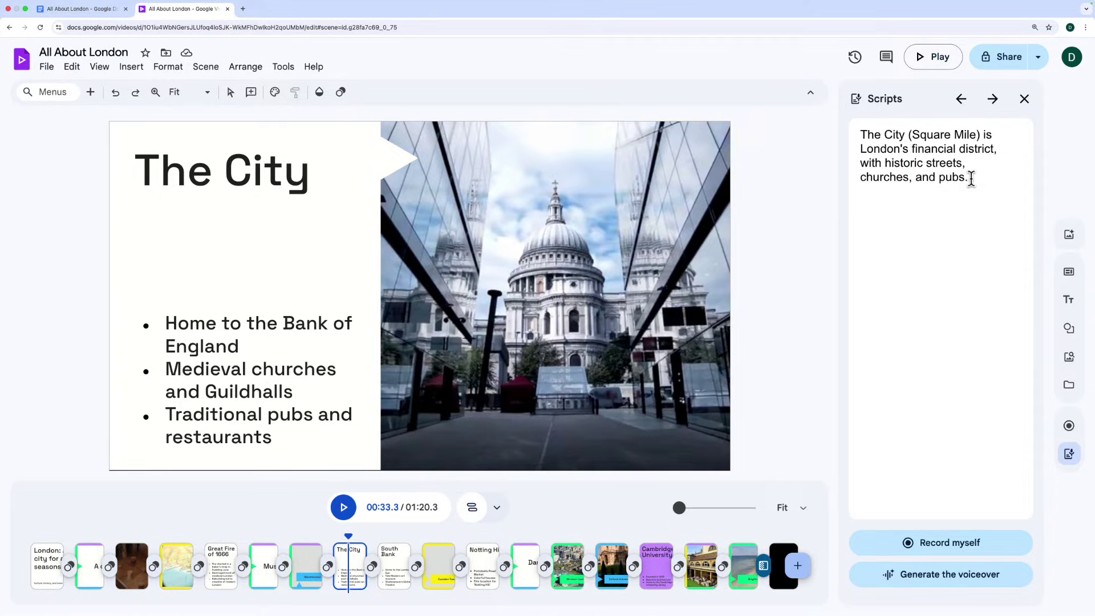
# From the South Bank scene, generate an AI voiceover from the scripts and preview the Narrator voice.
pyautogui.click(394, 559)
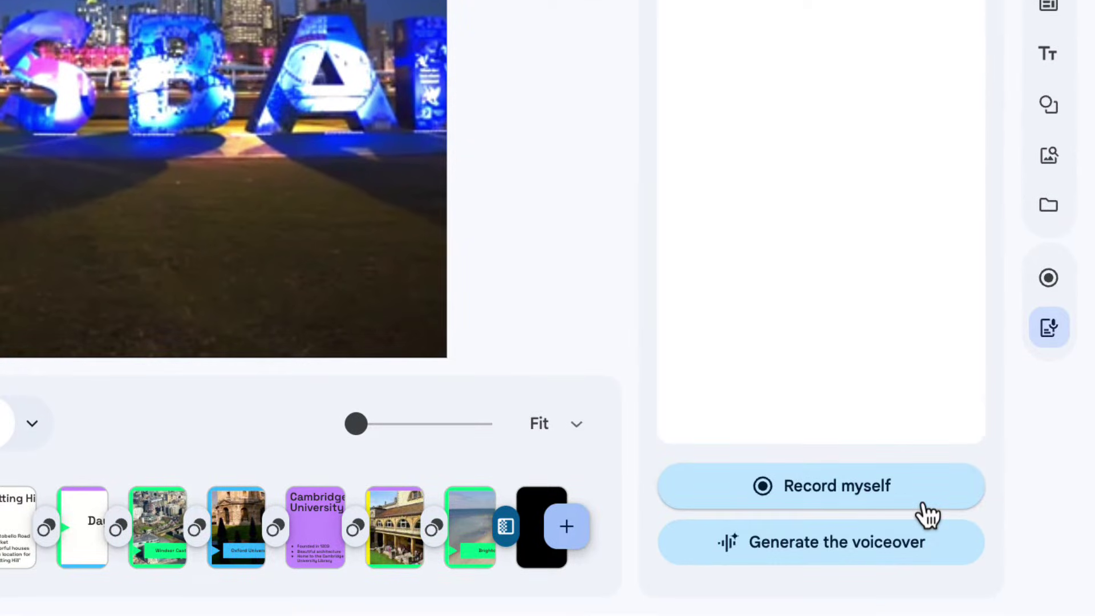
pyautogui.click(954, 562)
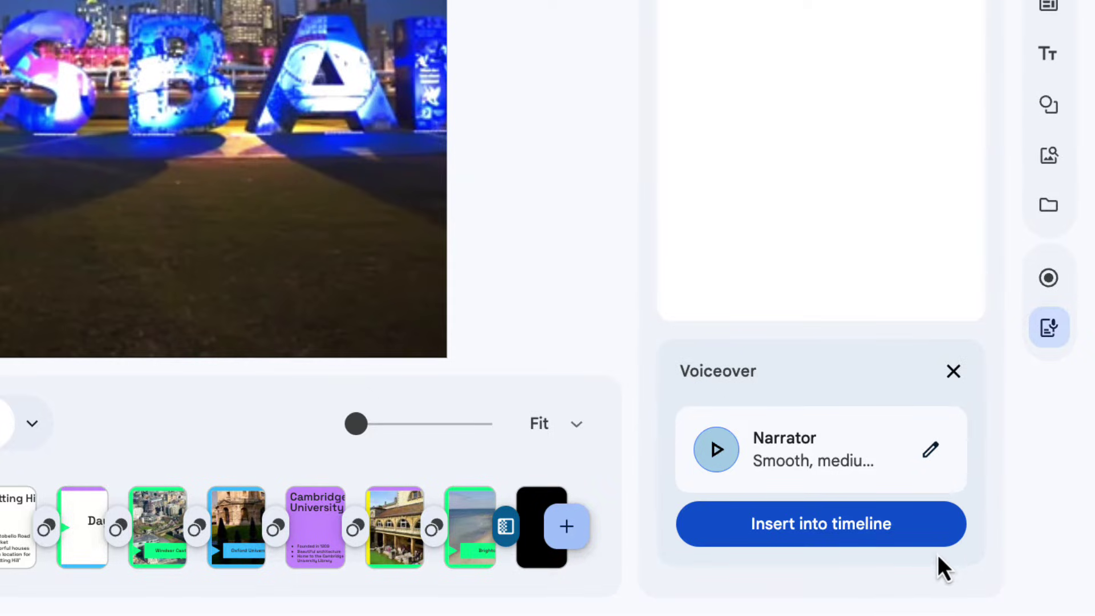
pyautogui.click(717, 450)
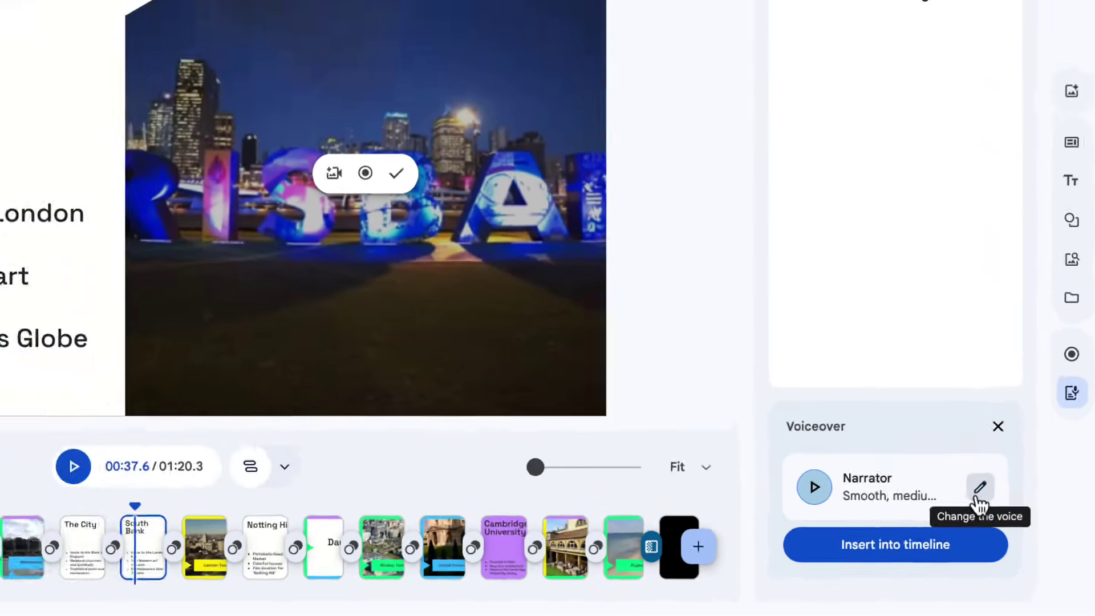
# Switch the voiceover to the lively, low-pitch Explainer voice and insert it into the timeline.
pyautogui.click(930, 450)
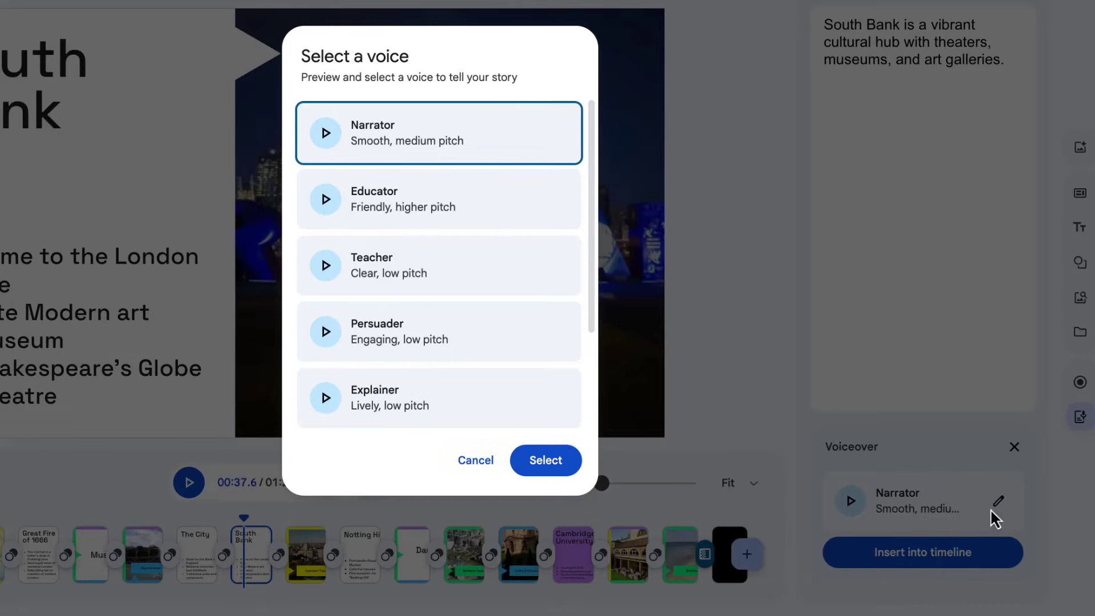
pyautogui.moveTo(594, 231); pyautogui.dragTo(593, 358)
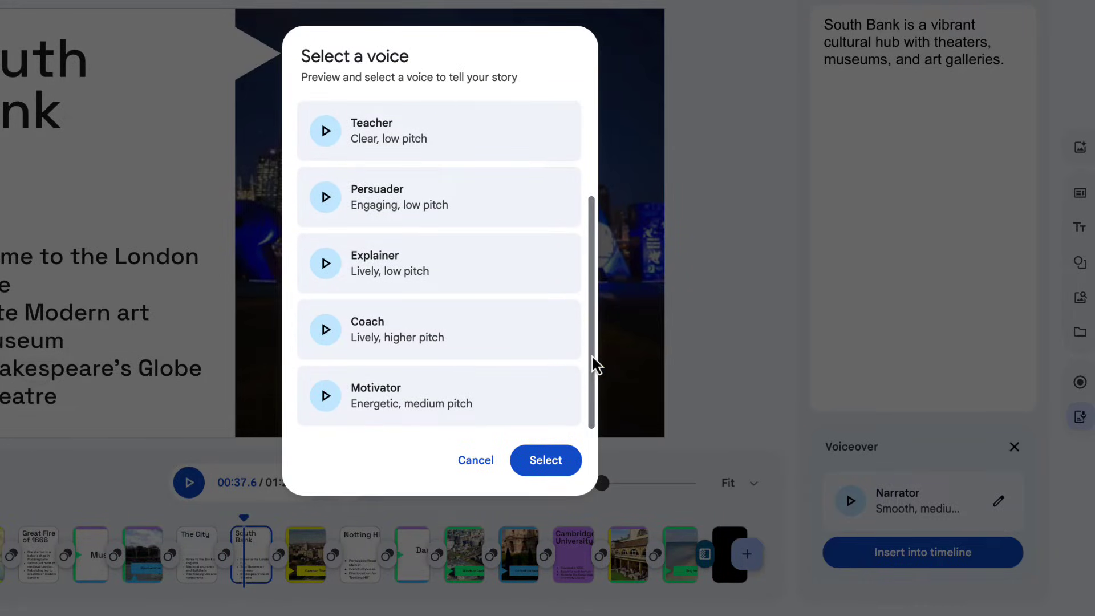
pyautogui.click(342, 265)
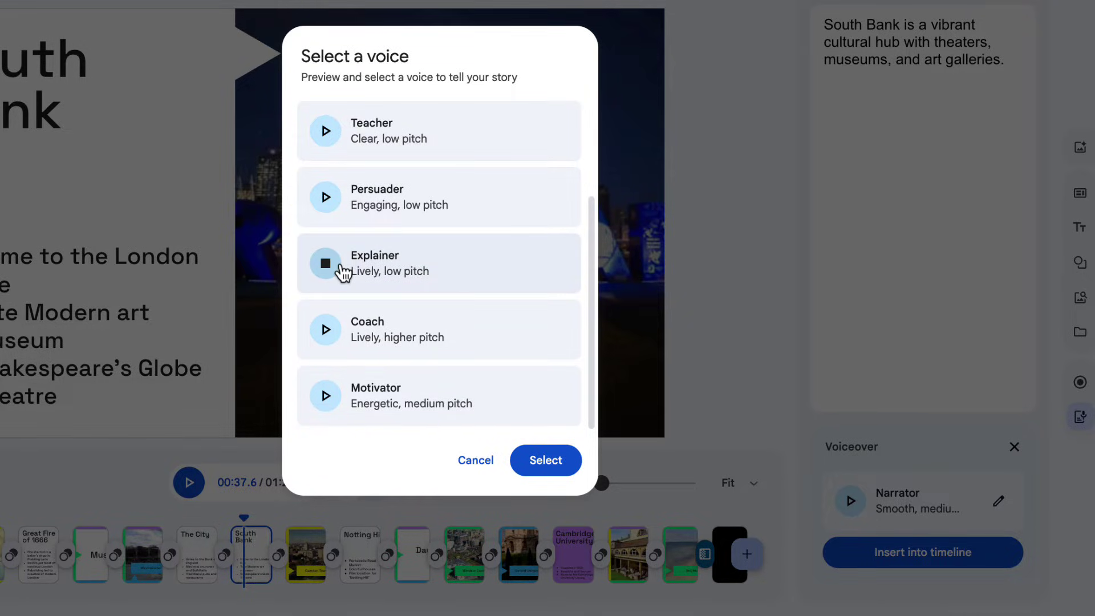
pyautogui.click(453, 263)
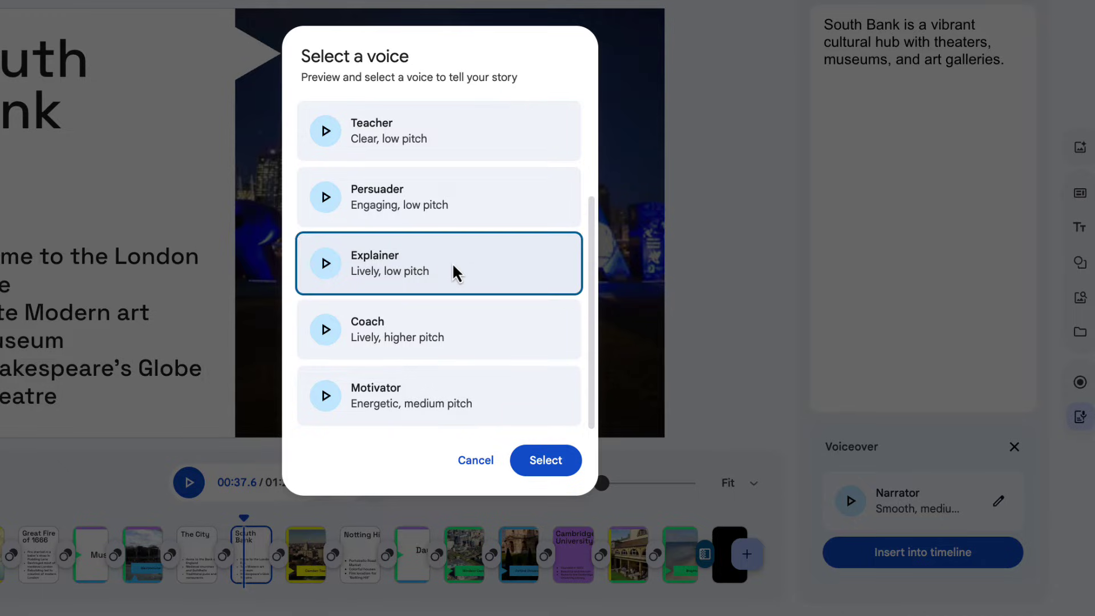
pyautogui.click(546, 461)
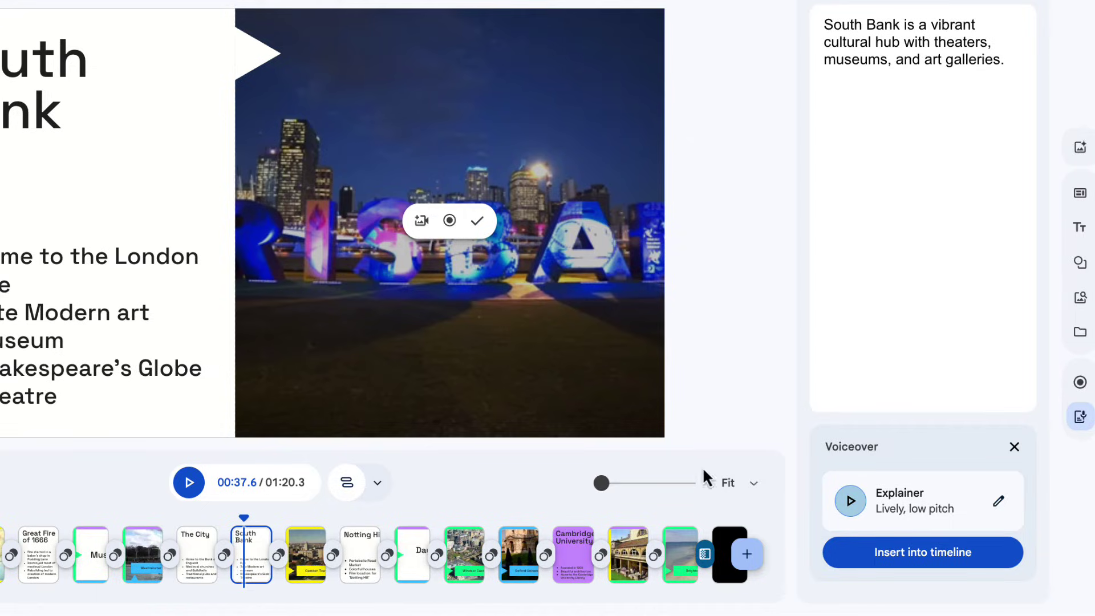
pyautogui.click(851, 504)
pyautogui.click(861, 565)
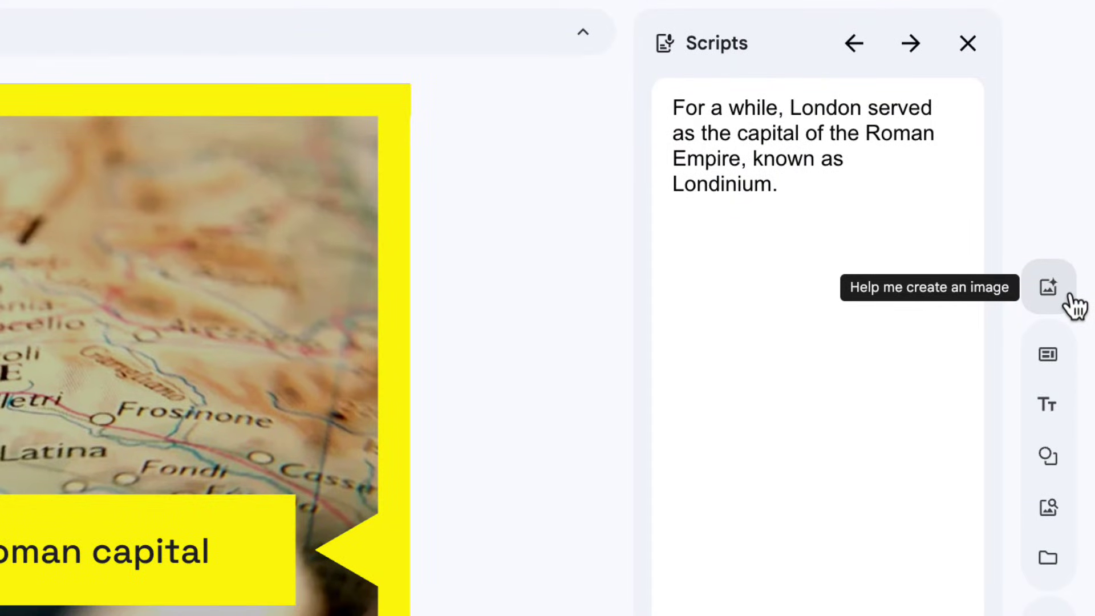
# Open the AI image-creation panel and browse two Inspiration examples.
pyautogui.click(1072, 297)
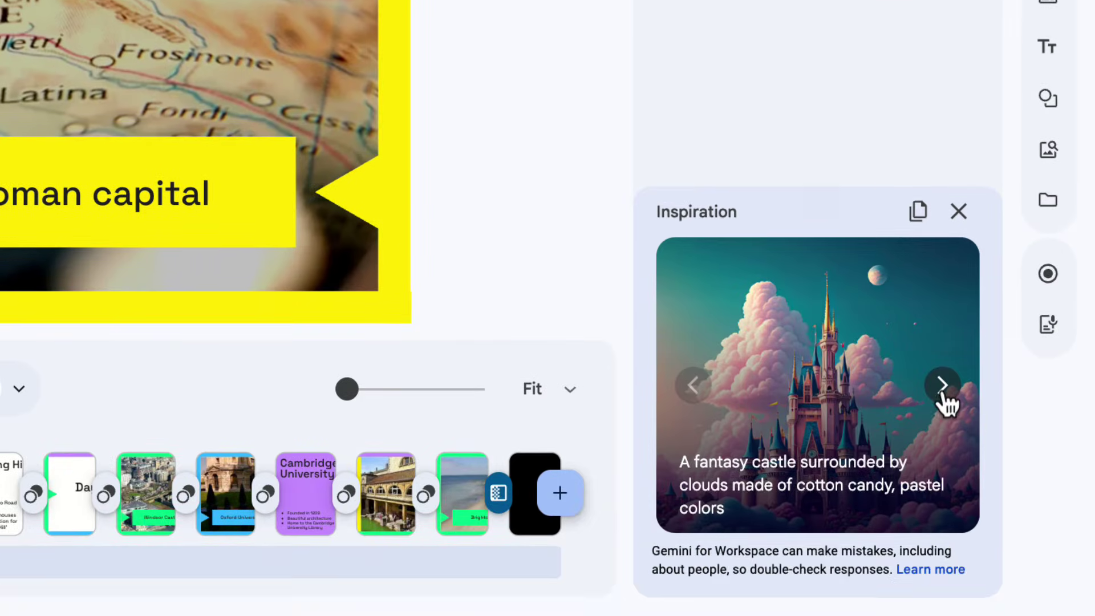
pyautogui.click(942, 385)
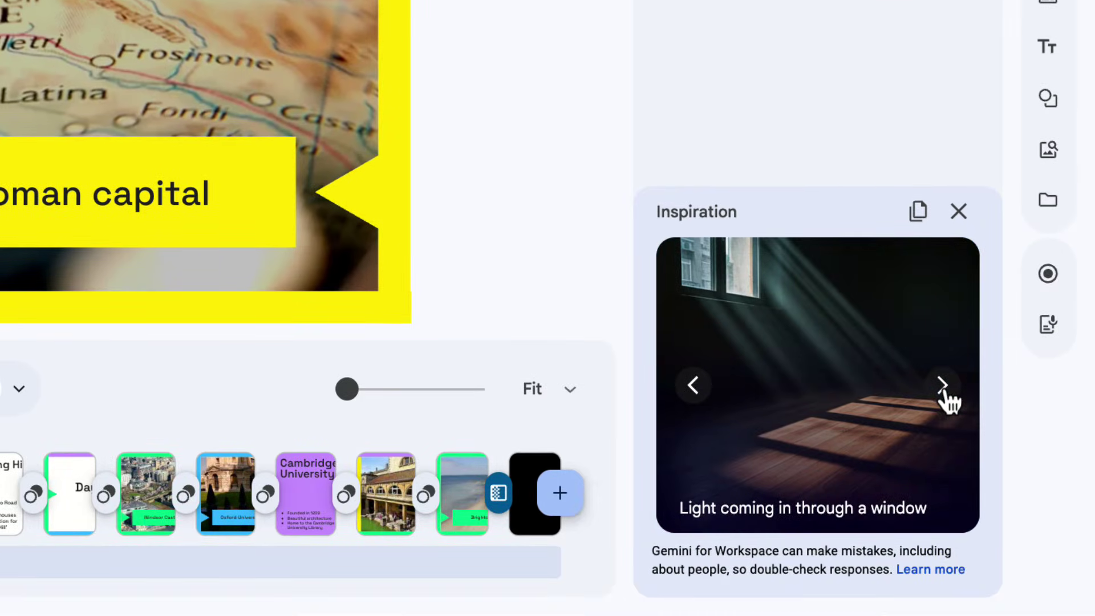
pyautogui.click(942, 385)
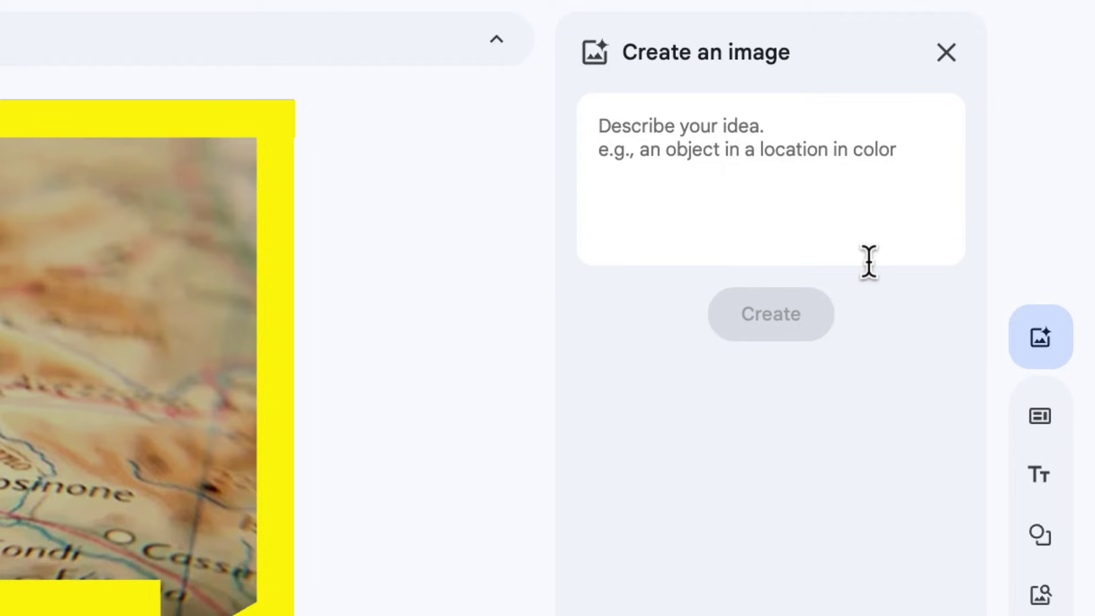
# Paste the photorealistic Londinium prompt, set the size to Wide with no style, and generate images.
pyautogui.click(853, 200)
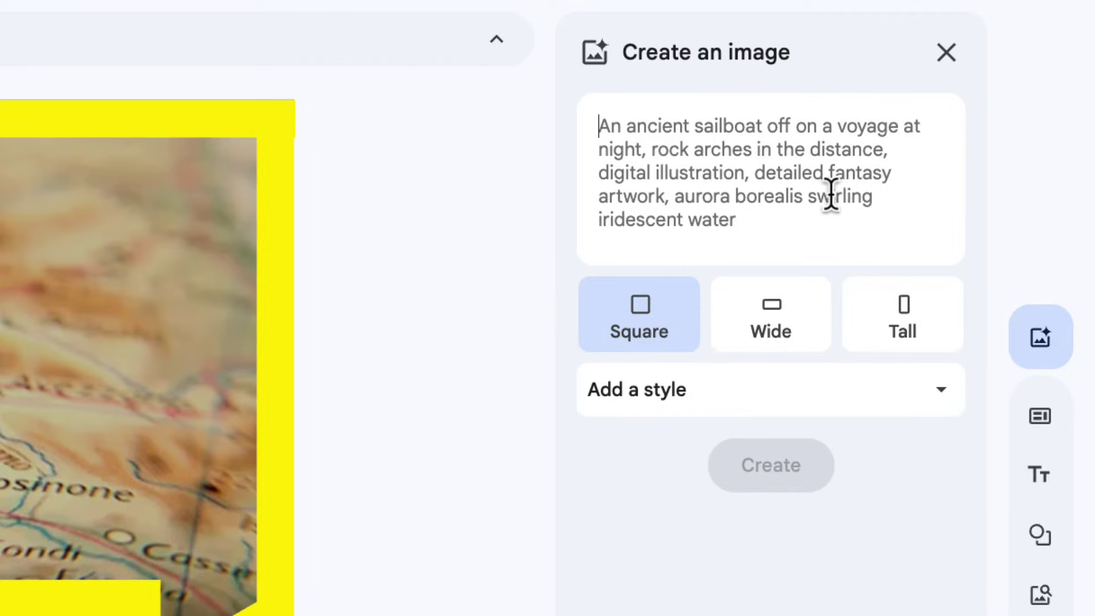
pyautogui.hotkey('ctrl', 'v')
pyautogui.scroll(5, 830, 192)
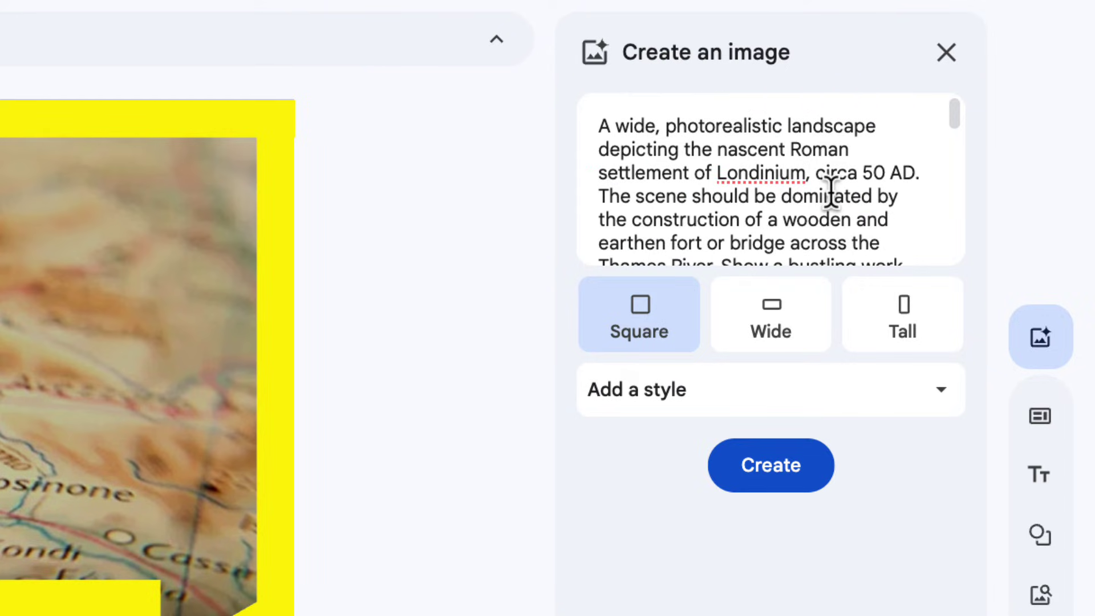
pyautogui.click(796, 325)
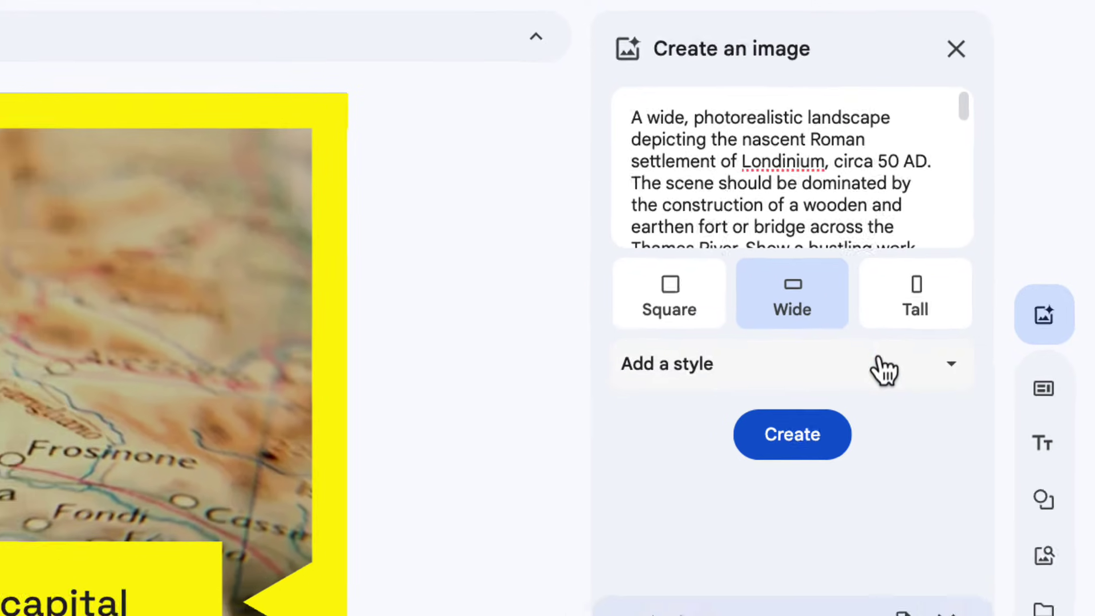
pyautogui.click(870, 389)
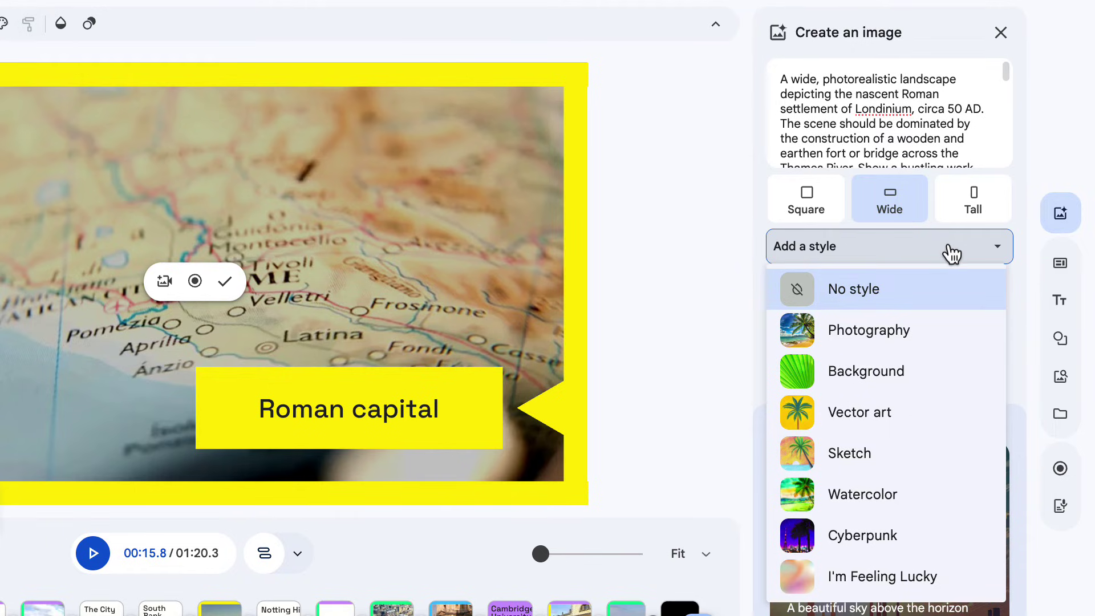
pyautogui.click(959, 258)
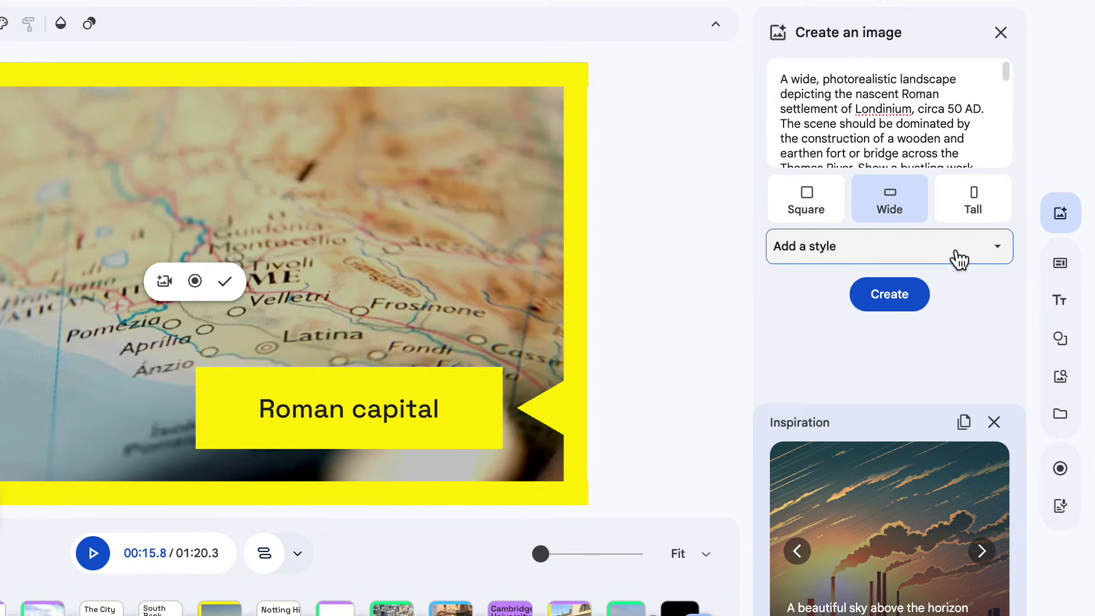
pyautogui.click(929, 301)
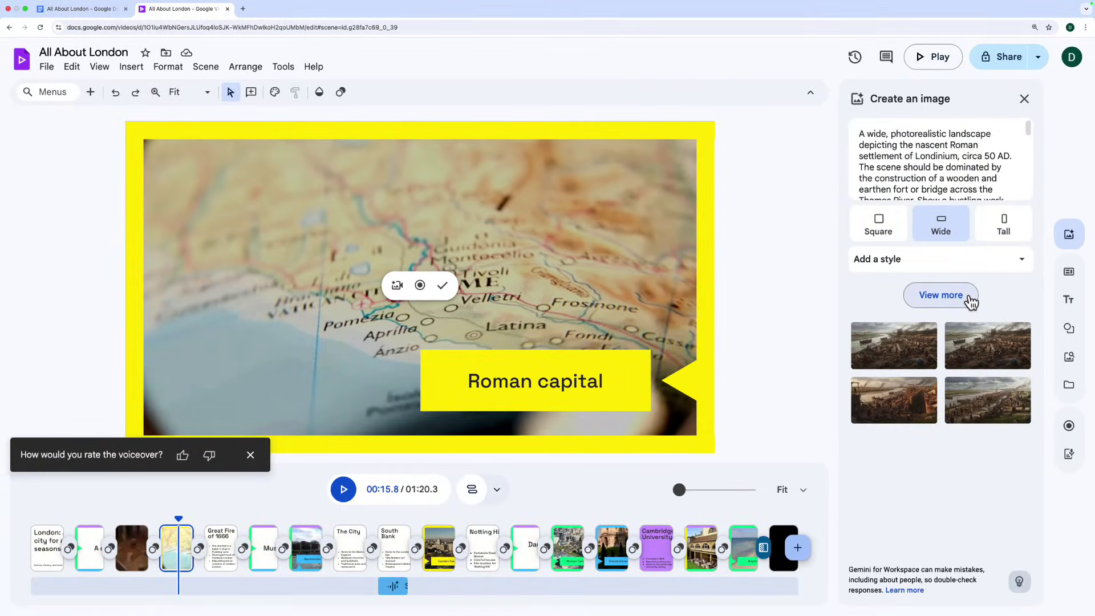
# Preview all four Londinium images, insert the fourth onto the Roman capital slide and reposition it.
pyautogui.click(912, 345)
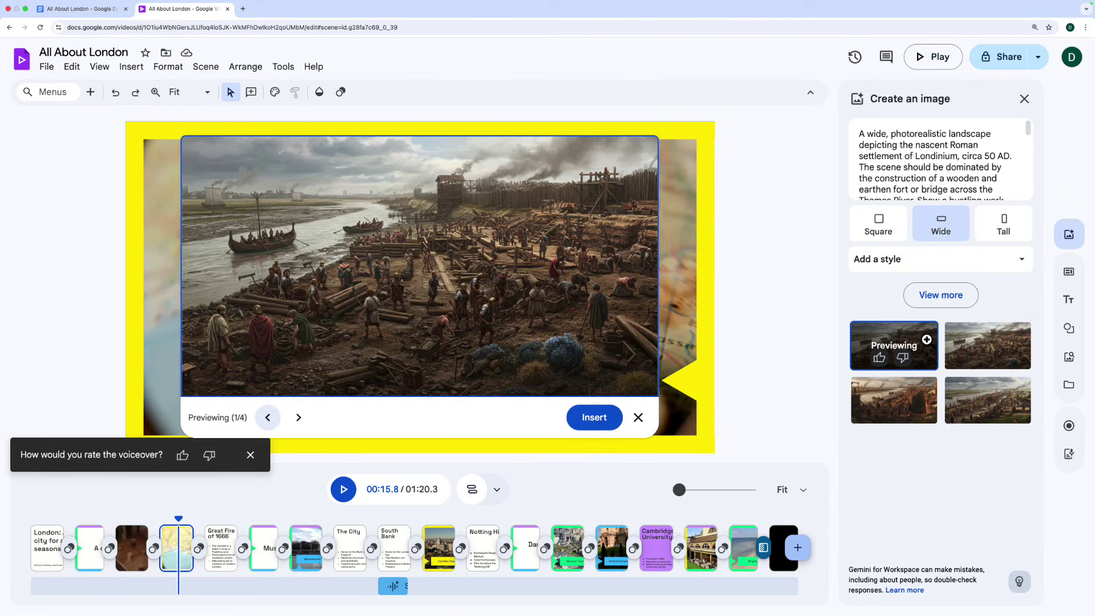
pyautogui.click(958, 338)
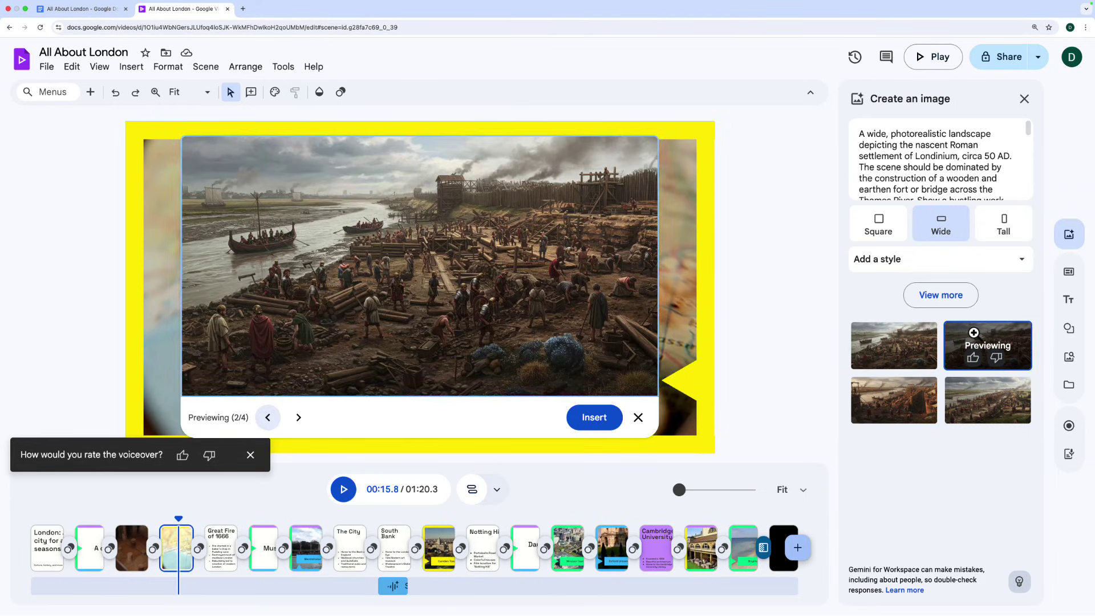
pyautogui.click(913, 384)
pyautogui.click(984, 381)
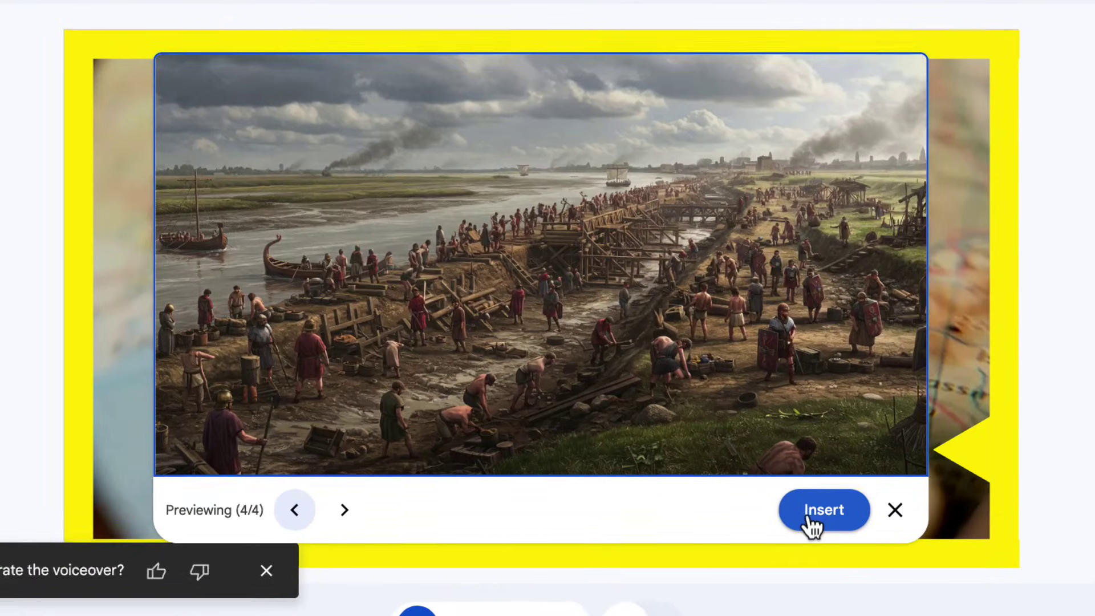
pyautogui.click(824, 510)
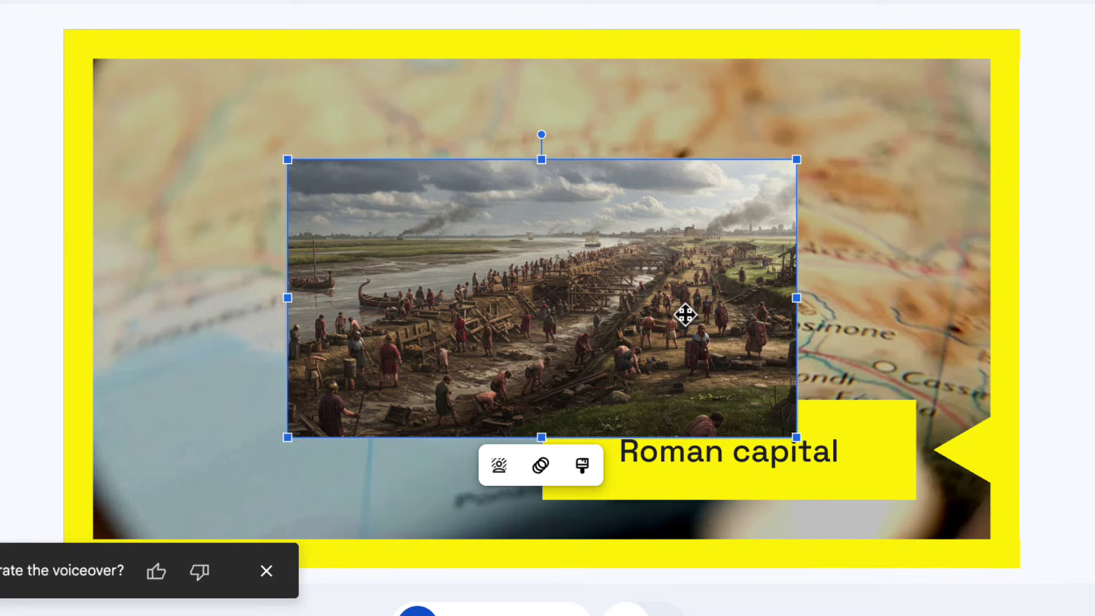
pyautogui.moveTo(685, 310); pyautogui.dragTo(490, 209)
# Enlarge the Londinium image to fill the slide and send it behind the 'Roman capital' caption.
pyautogui.click(906, 210)
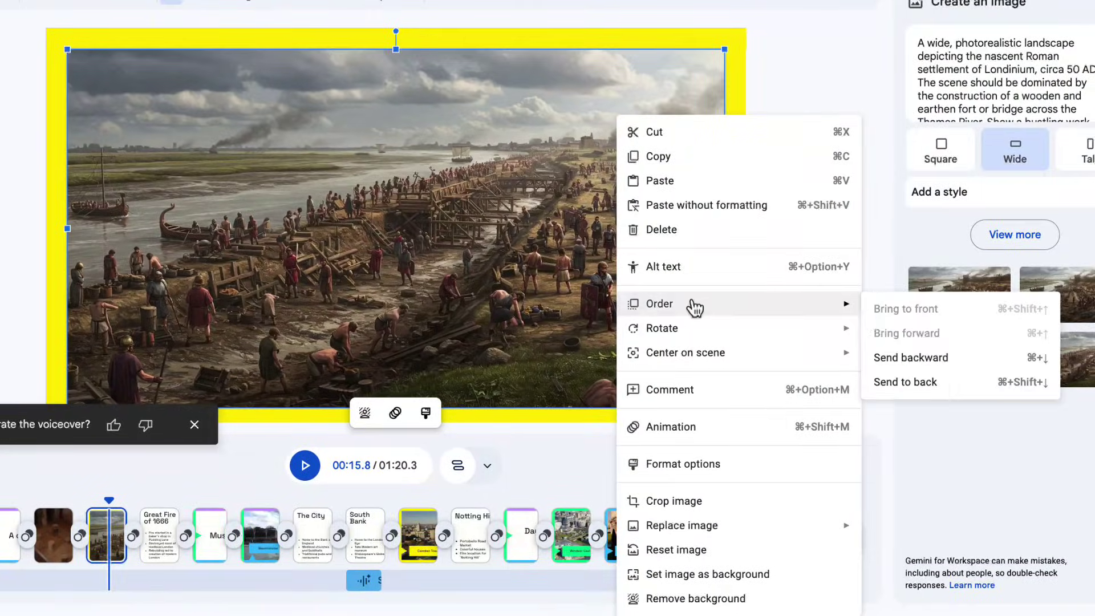
pyautogui.click(912, 383)
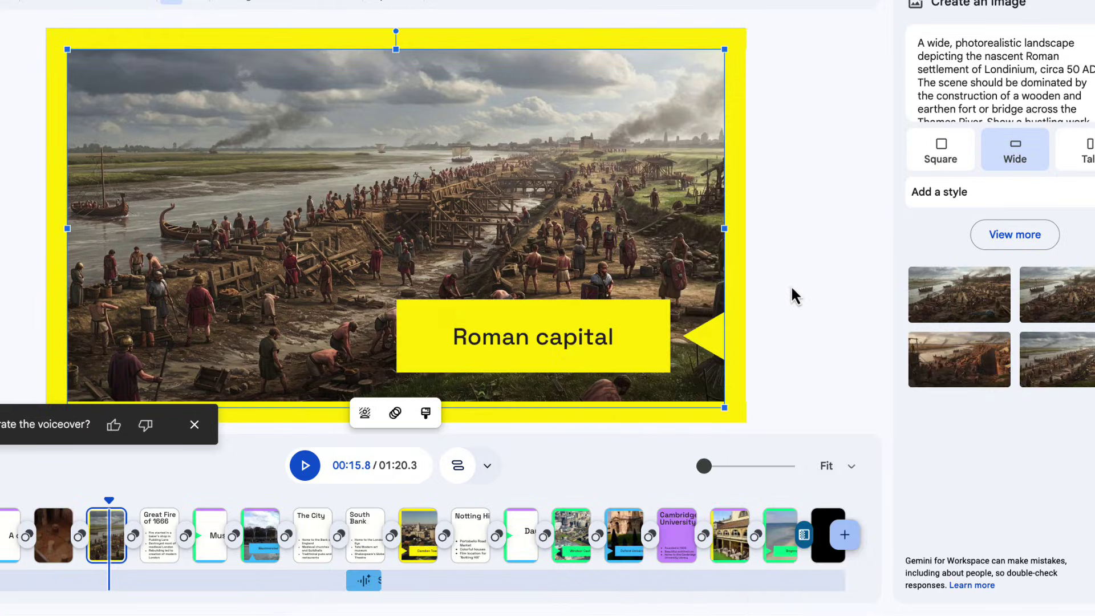